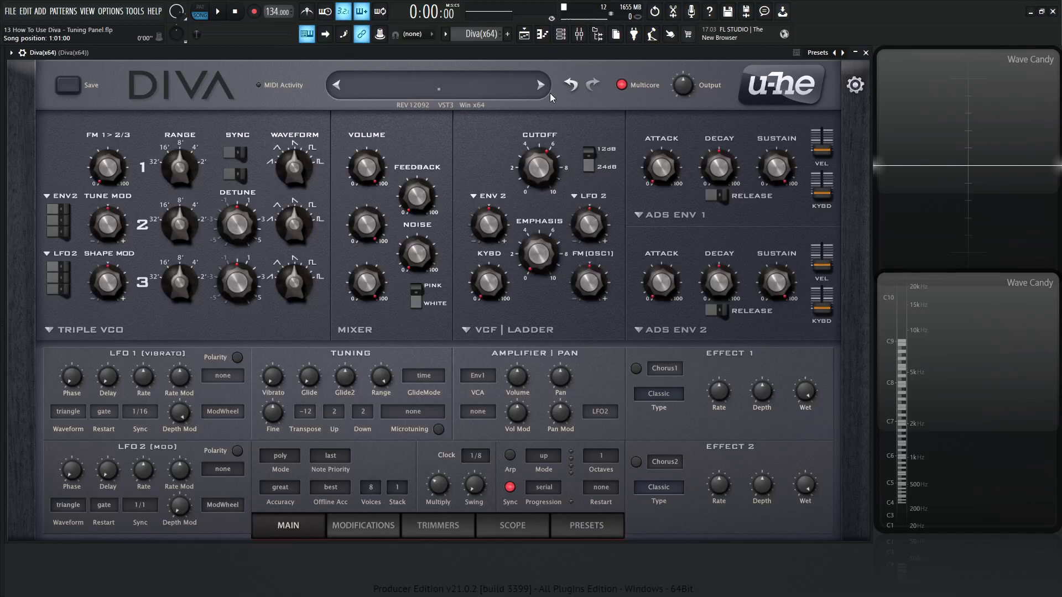
# Step: Bring up the preset browser listing the 8 TEMPLATES init patches such as INIT Alpha
pyautogui.moveTo(496, 227)
# Step: Load the INIT MS-Rev1 template and return to Diva's MAIN synth page
pyautogui.click(589, 523)
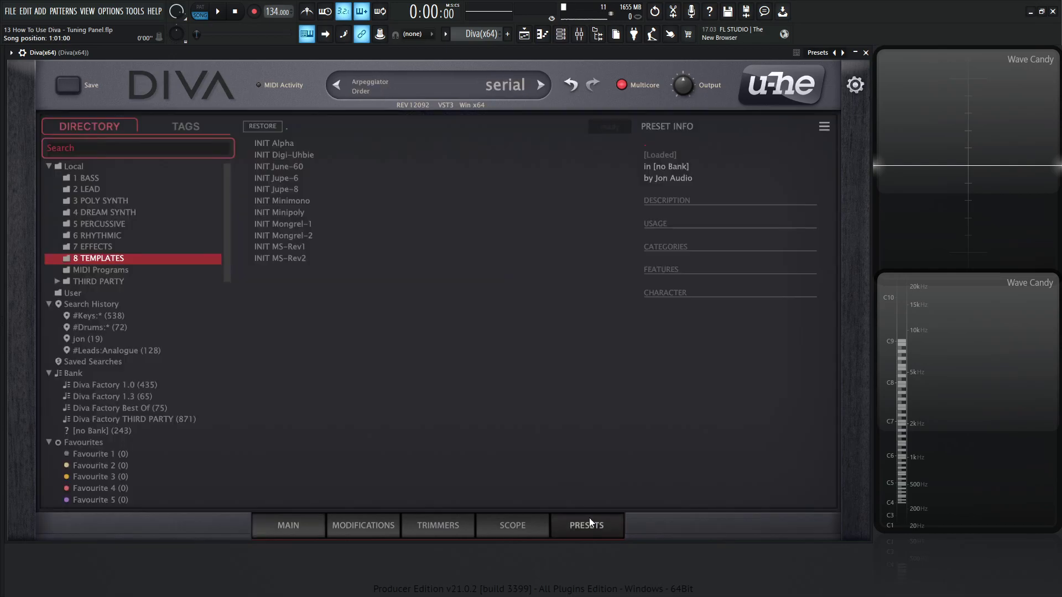
pyautogui.click(277, 247)
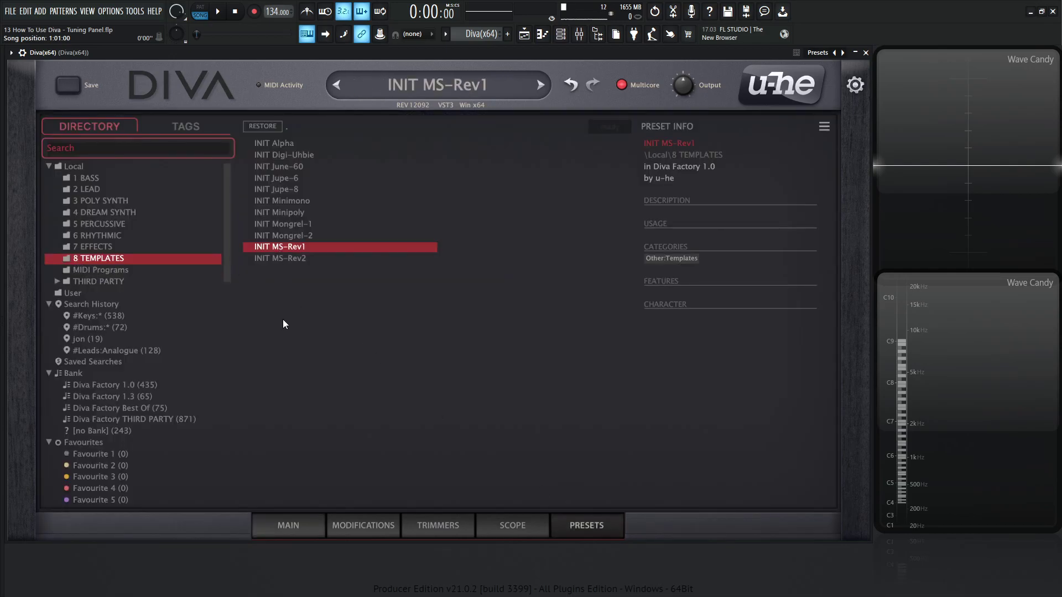
pyautogui.click(303, 532)
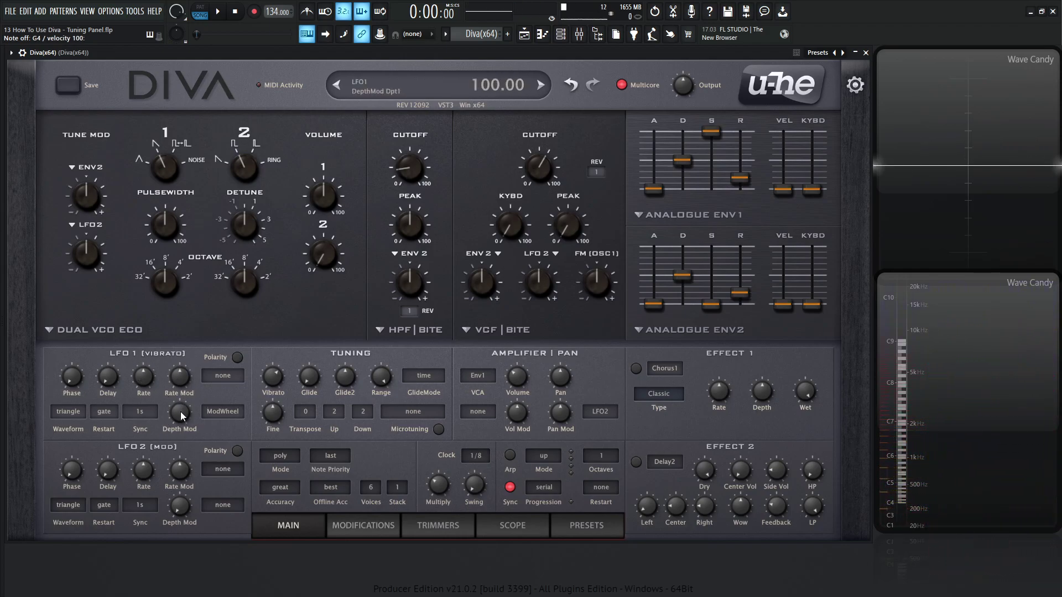
# Step: Lower LFO1's depth modulation and set the vibrato LFO rate to 2.30
pyautogui.moveTo(180, 411); pyautogui.dragTo(167, 519)
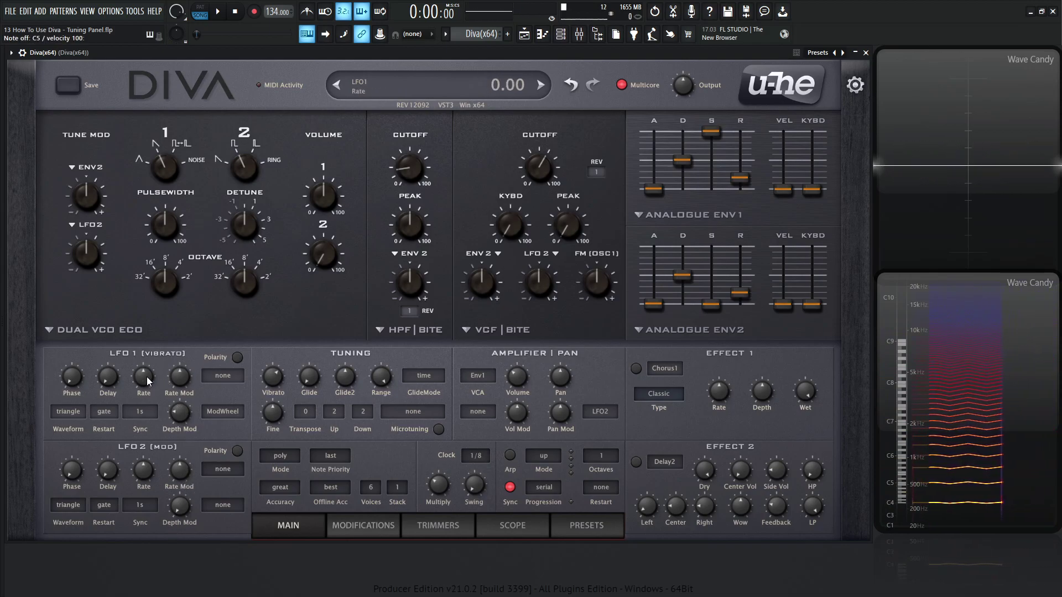
pyautogui.moveTo(147, 376)
pyautogui.mouseDown()
pyautogui.moveTo(145, 345)
pyautogui.moveTo(144, 367)
pyautogui.mouseUp()
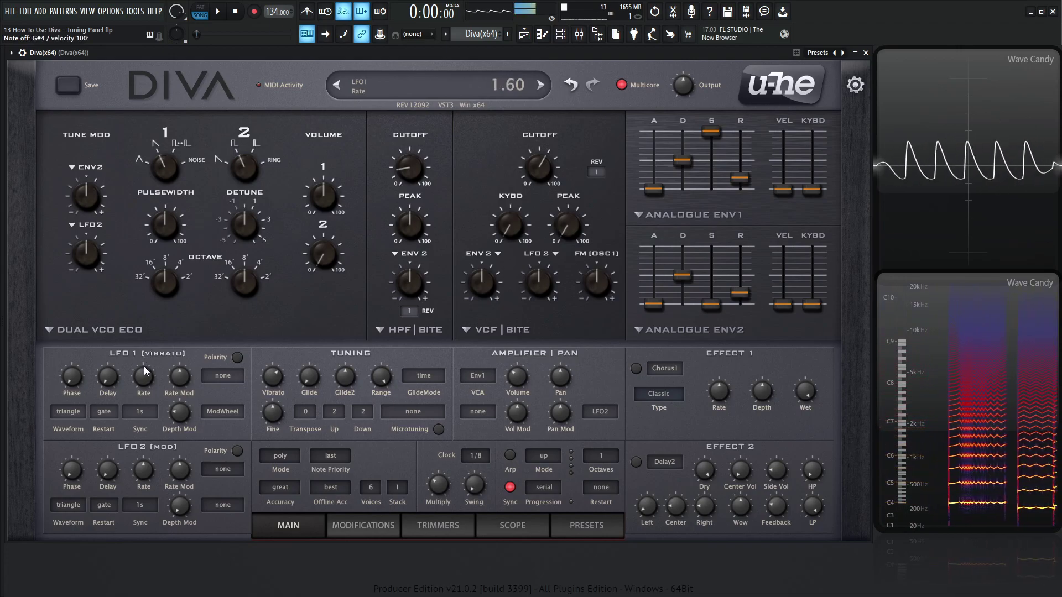
pyautogui.scroll(5, 144, 369)
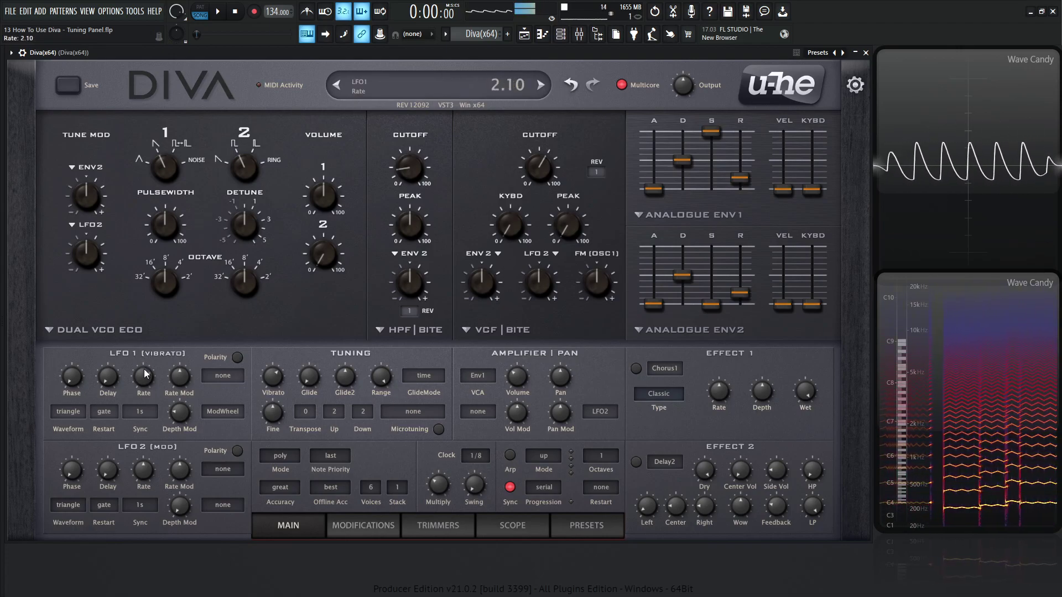
pyautogui.scroll(2, 143, 367)
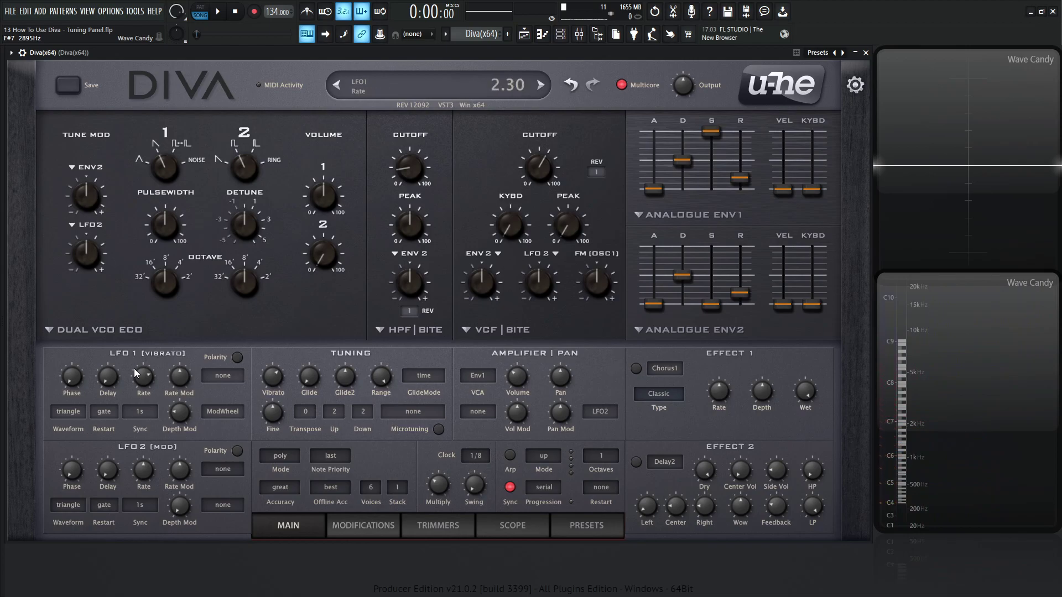
# Step: Switch the vibrato LFO waveform to sine and play notes to hear it
pyautogui.click(68, 417)
pyautogui.click(97, 420)
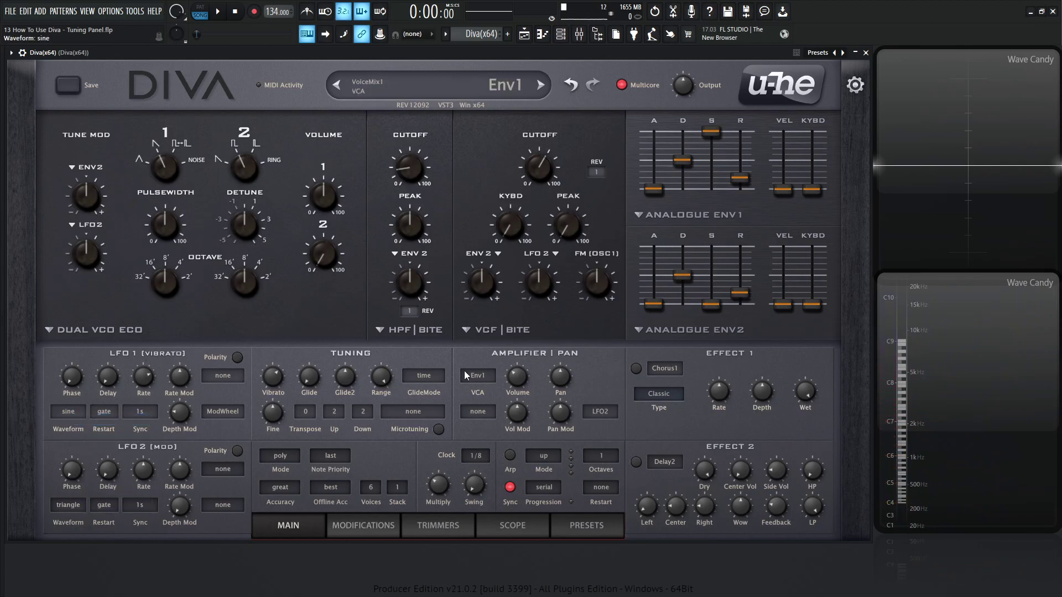
pyautogui.press('j')
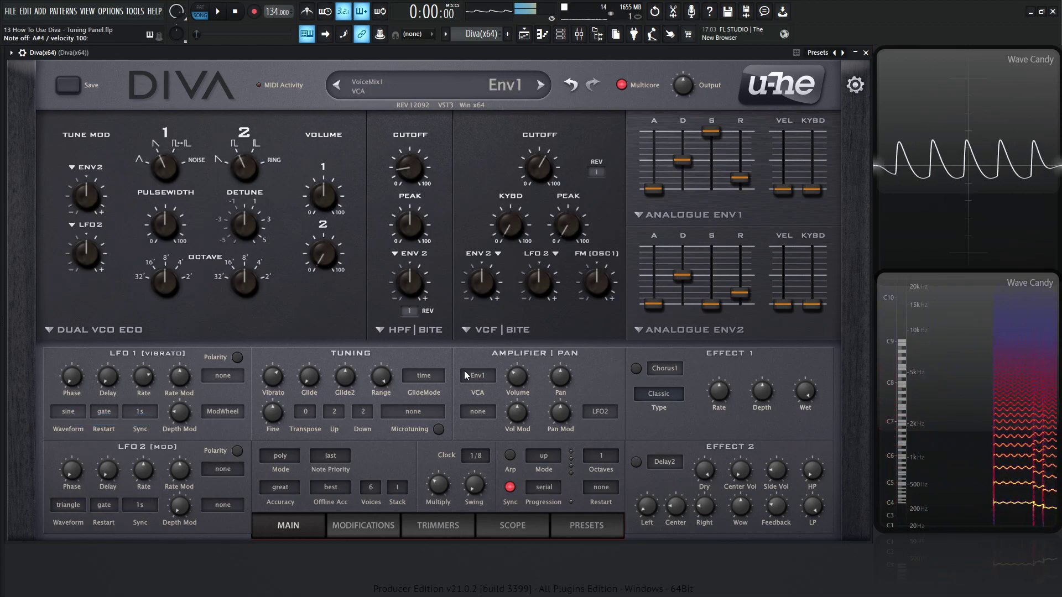
pyautogui.press('h')
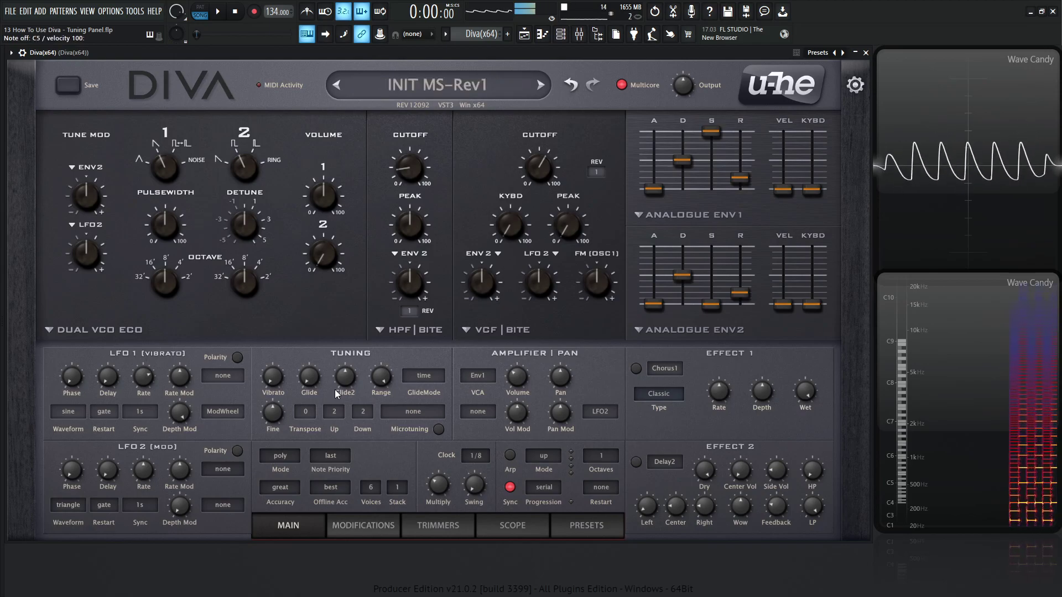
# Step: Turn the Tuning panel's Glide knob up to 44.50 for a portamento slide
pyautogui.scroll(-3, 313, 381)
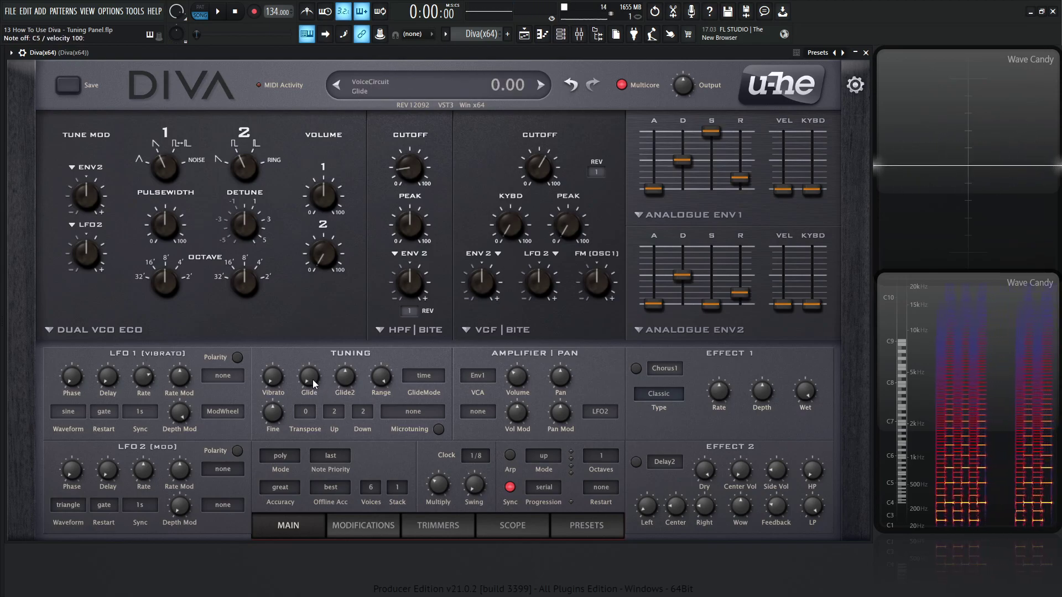
pyautogui.moveTo(307, 347); pyautogui.dragTo(304, 314)
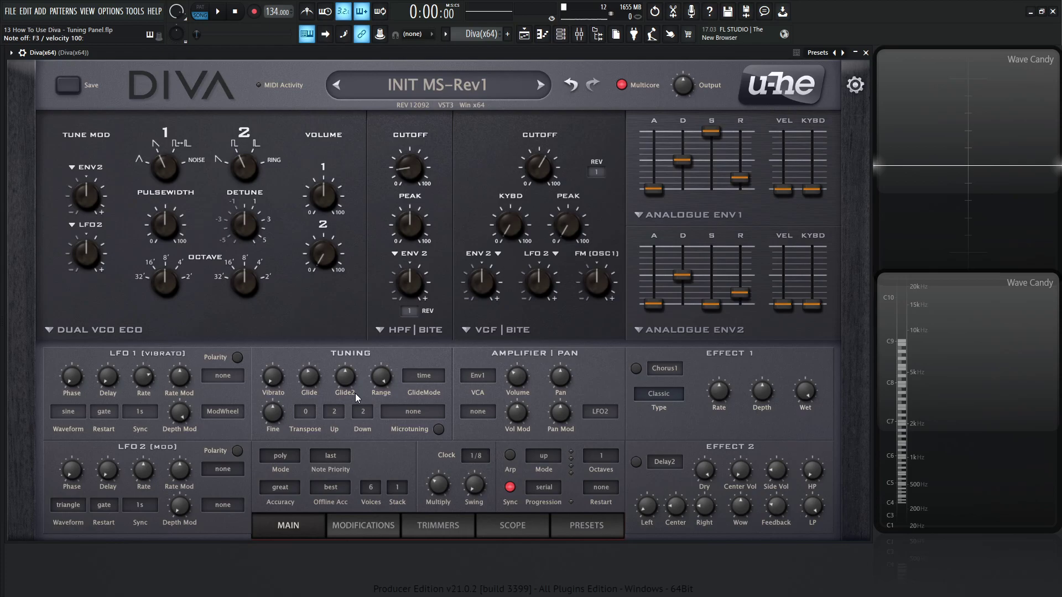
# Step: Switch to the Dual VCO model with triangle on VCO1 (saw off) and sine on VCO2
pyautogui.click(119, 330)
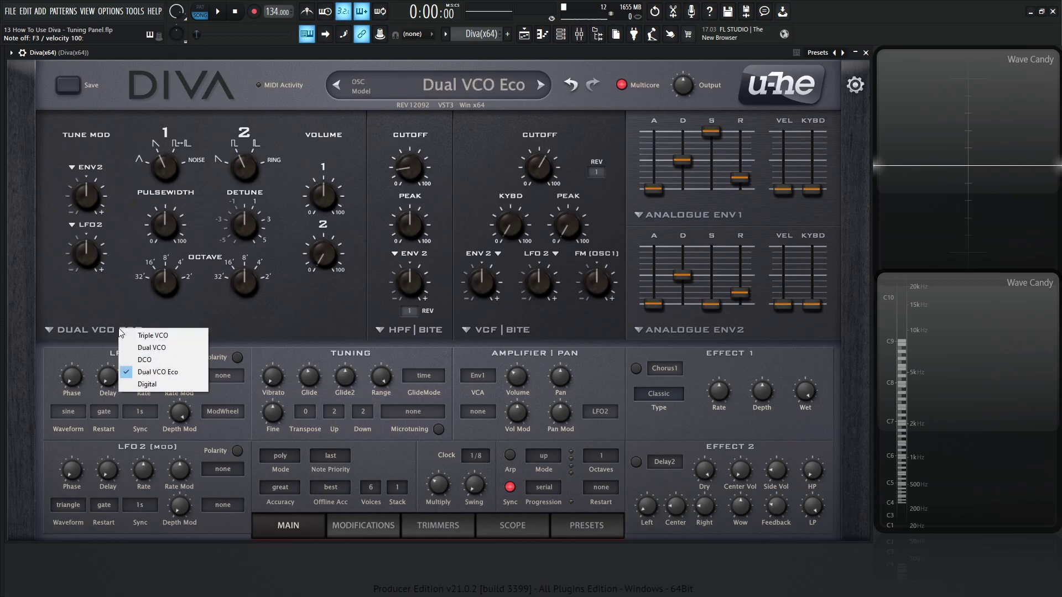
pyautogui.click(157, 348)
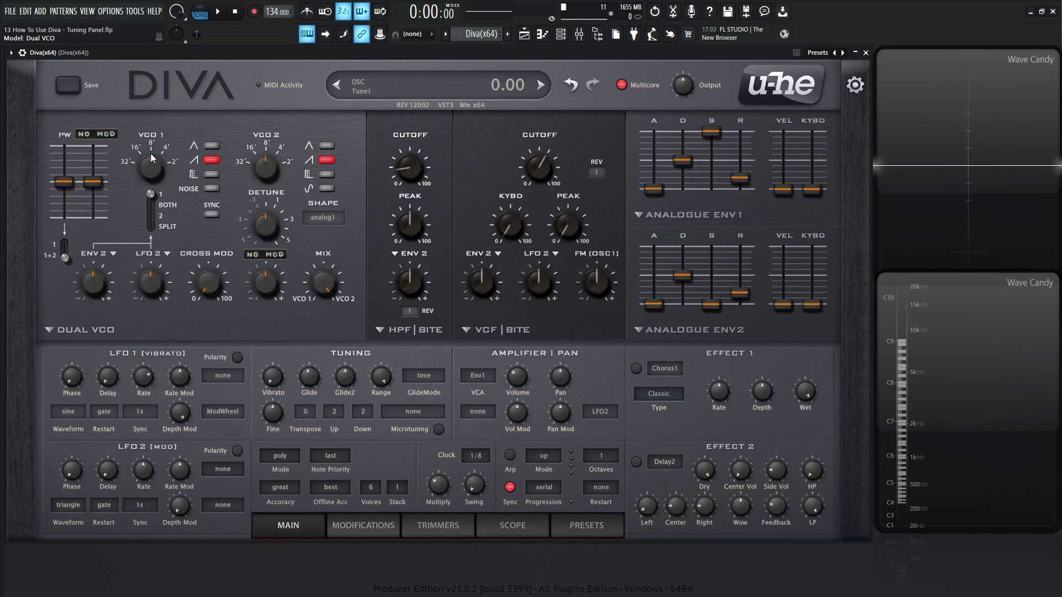
pyautogui.click(214, 161)
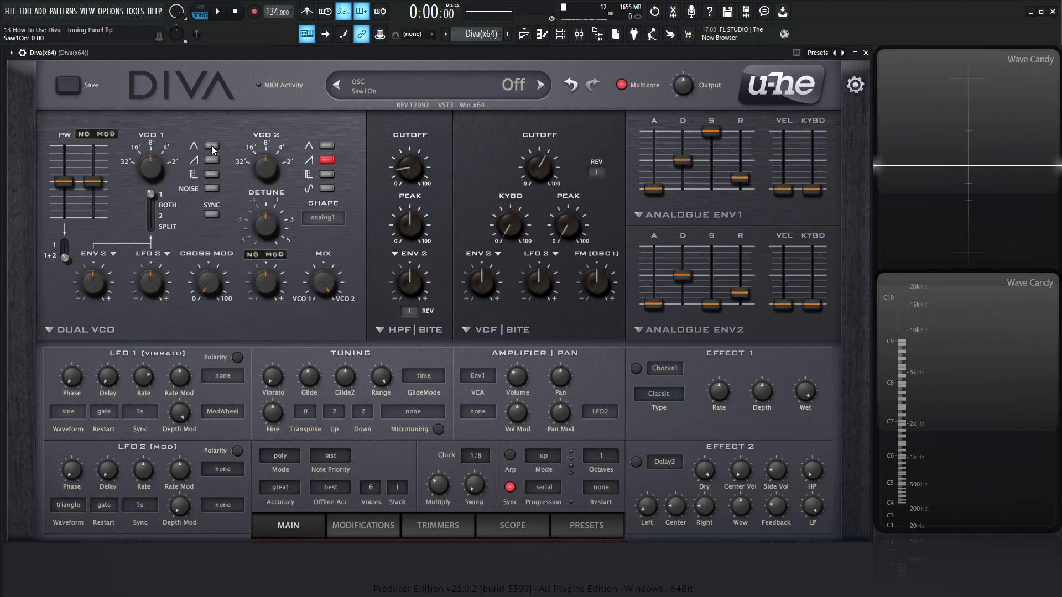
pyautogui.click(211, 145)
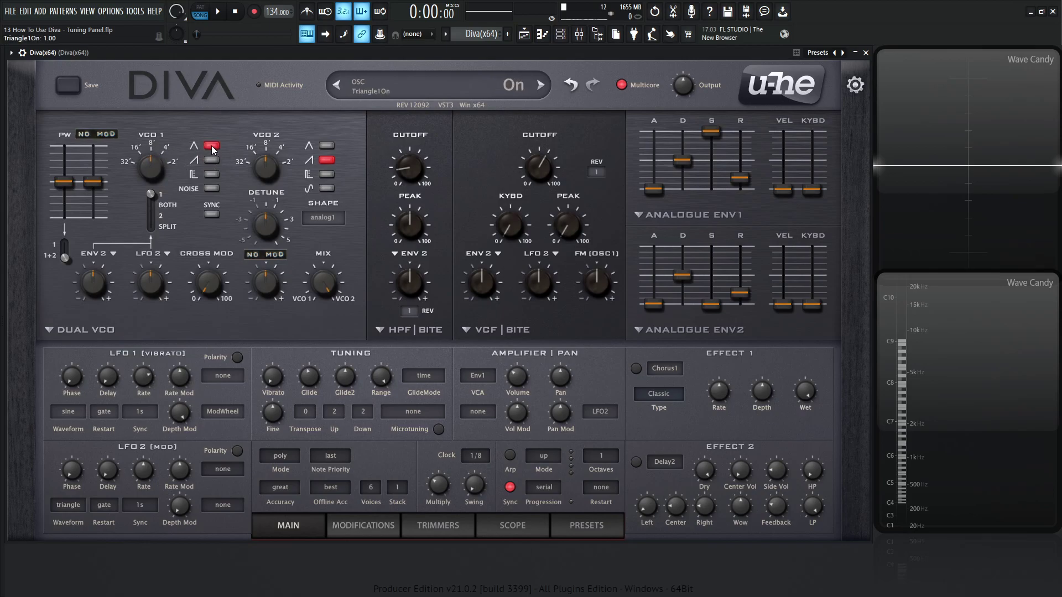
pyautogui.click(328, 188)
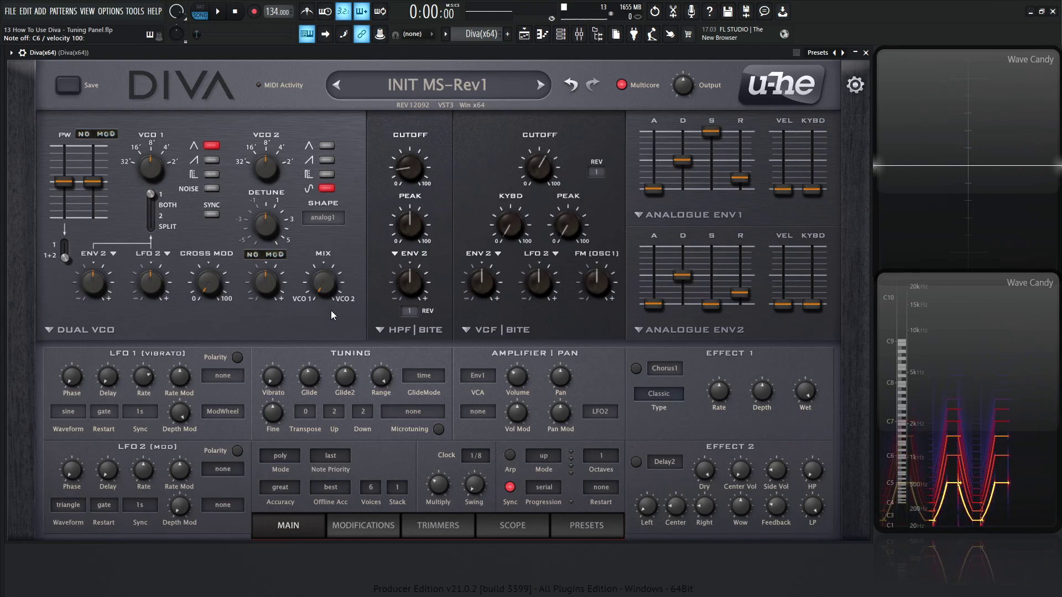
# Step: Move the oscillator MIX to 51.50 toward VCO1 and play notes to hear the glide
pyautogui.scroll(-5, 330, 261)
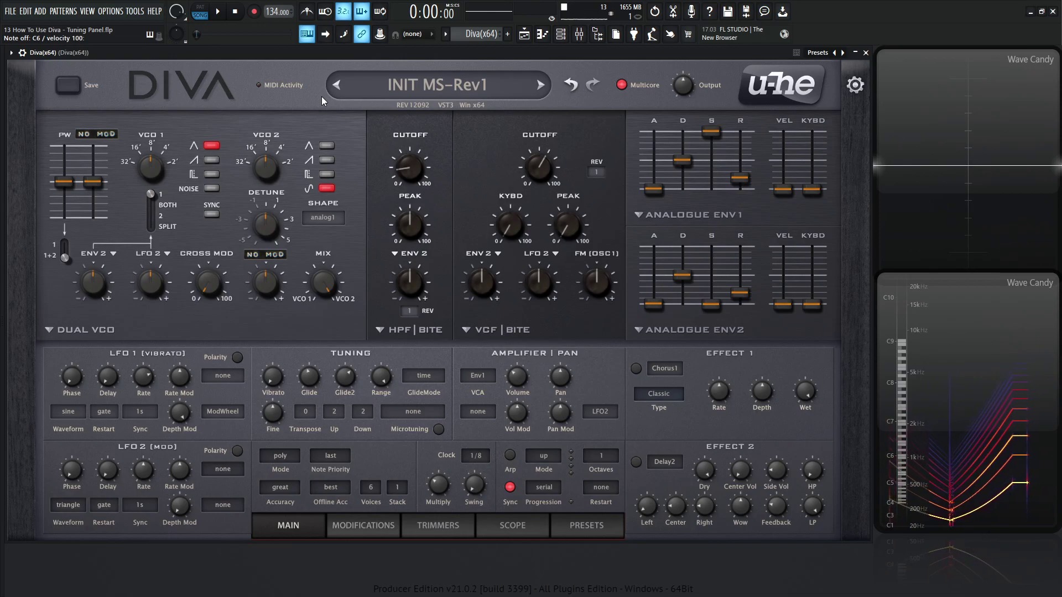
pyautogui.moveTo(275, 156)
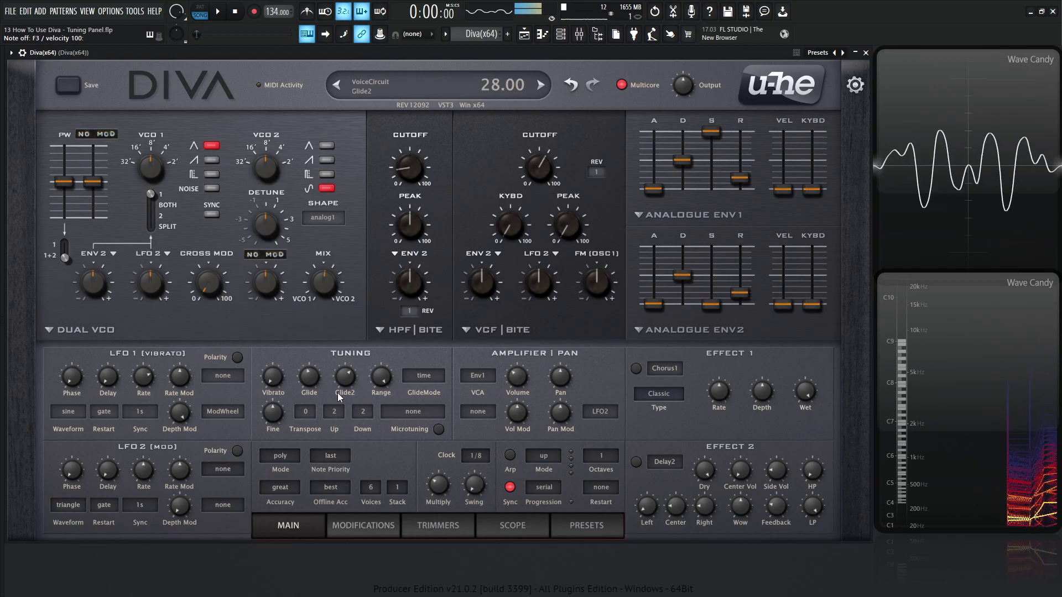
# Step: Reset Glide2 to 0.00, then scroll it up to audition higher second-glide amounts
pyautogui.doubleClick(347, 377)
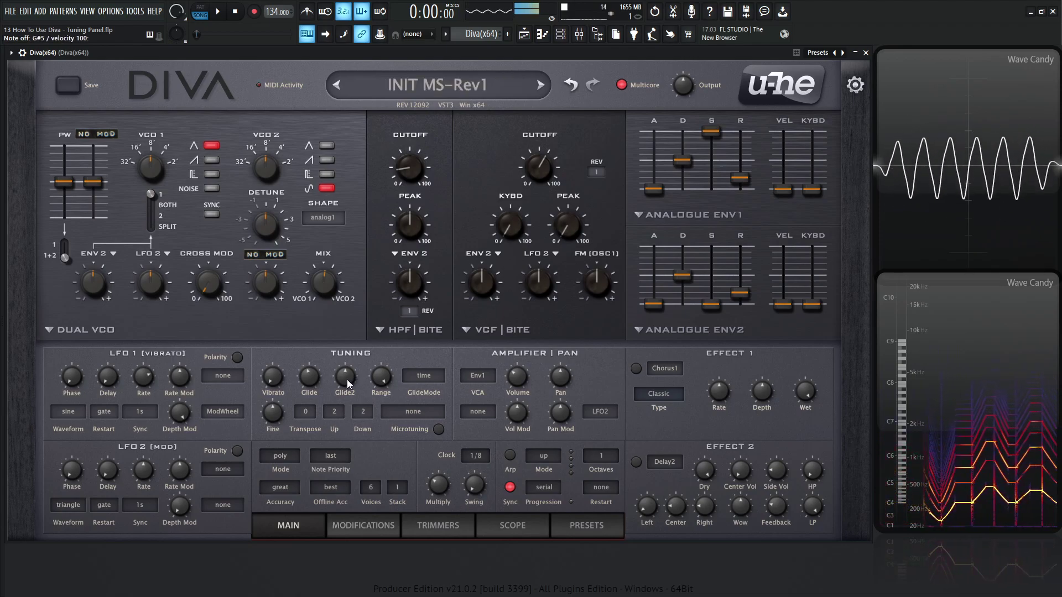
pyautogui.scroll(2, 347, 377)
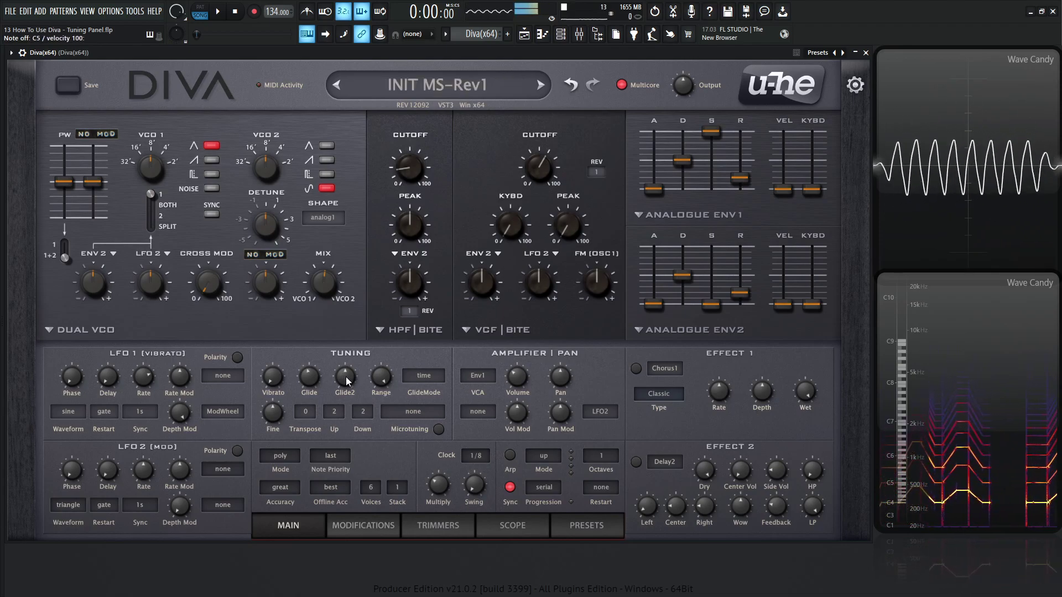
pyautogui.scroll(3, 346, 373)
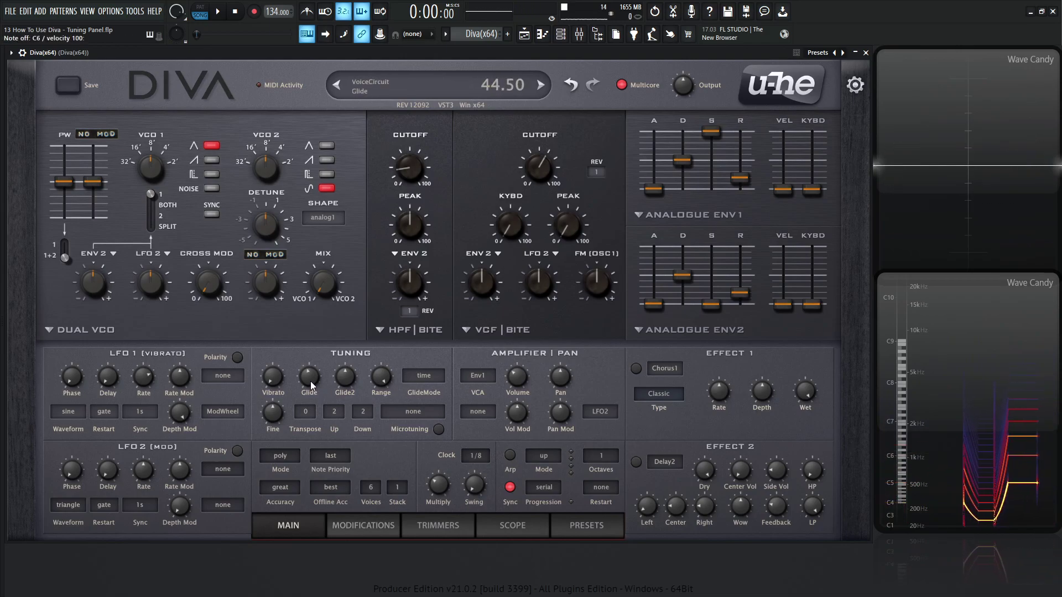
# Step: Lengthen the glide time, then sweep the glide Range down and back up to maximum
pyautogui.moveTo(310, 381); pyautogui.dragTo(311, 367)
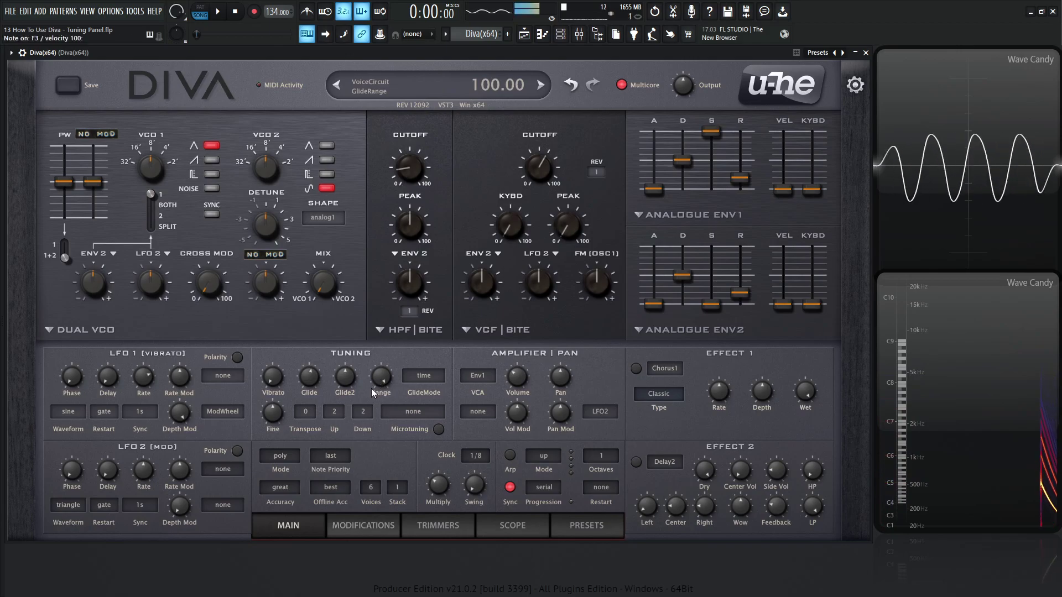
pyautogui.moveTo(383, 376); pyautogui.dragTo(407, 452)
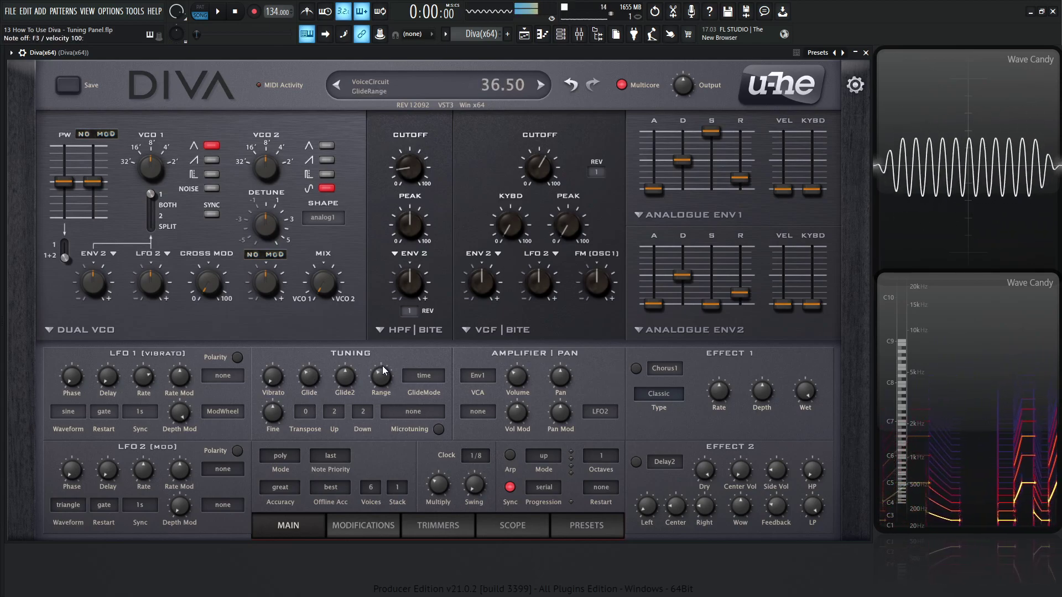
pyautogui.moveTo(382, 366)
pyautogui.mouseDown()
pyautogui.moveTo(381, 396)
pyautogui.moveTo(382, 387)
pyautogui.mouseUp()
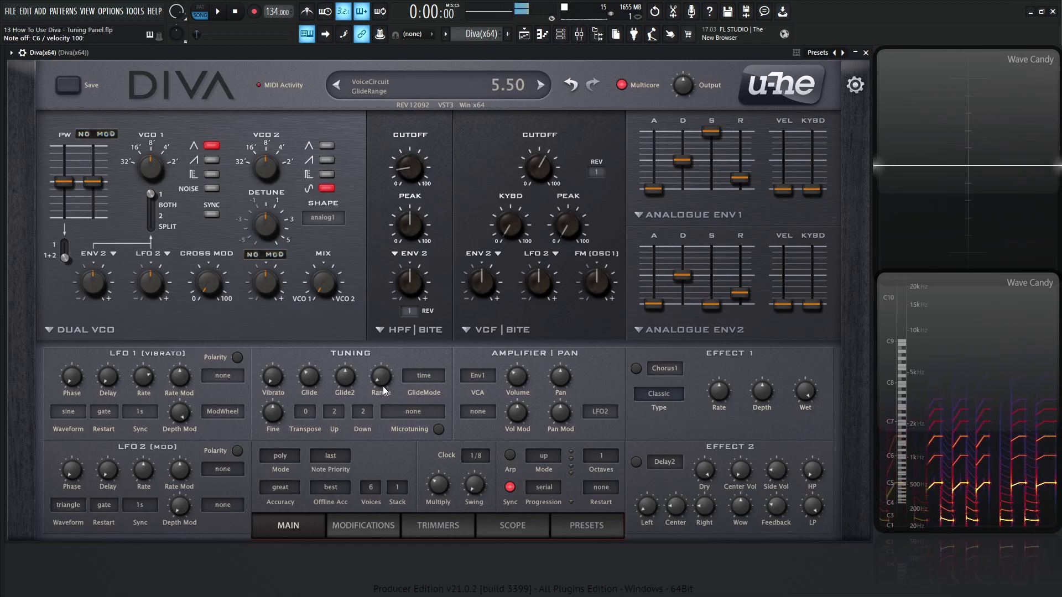
pyautogui.moveTo(377, 386); pyautogui.dragTo(400, 184)
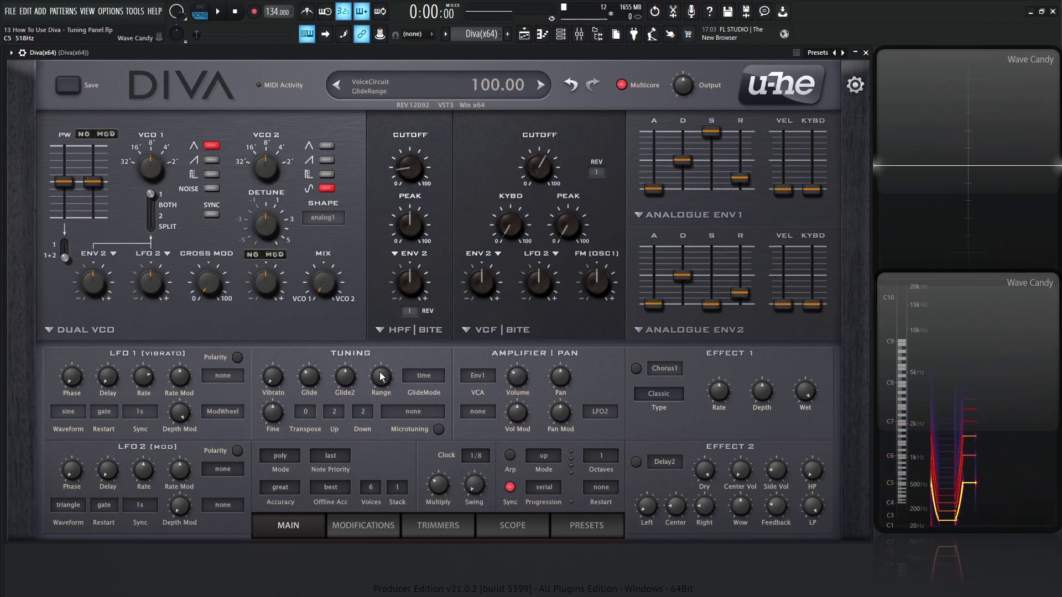
# Step: Try glide Range values of 12, 31, 15 and about 10, then reset it to 100
pyautogui.moveTo(380, 376); pyautogui.dragTo(480, 496)
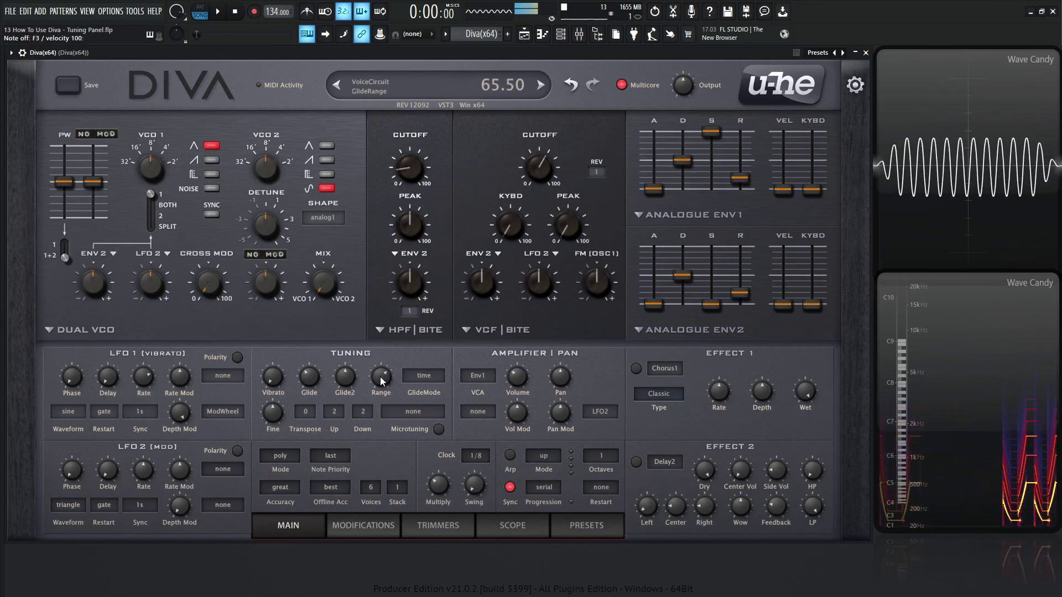
pyautogui.moveTo(380, 377); pyautogui.dragTo(386, 428)
pyautogui.moveTo(390, 380); pyautogui.dragTo(383, 393)
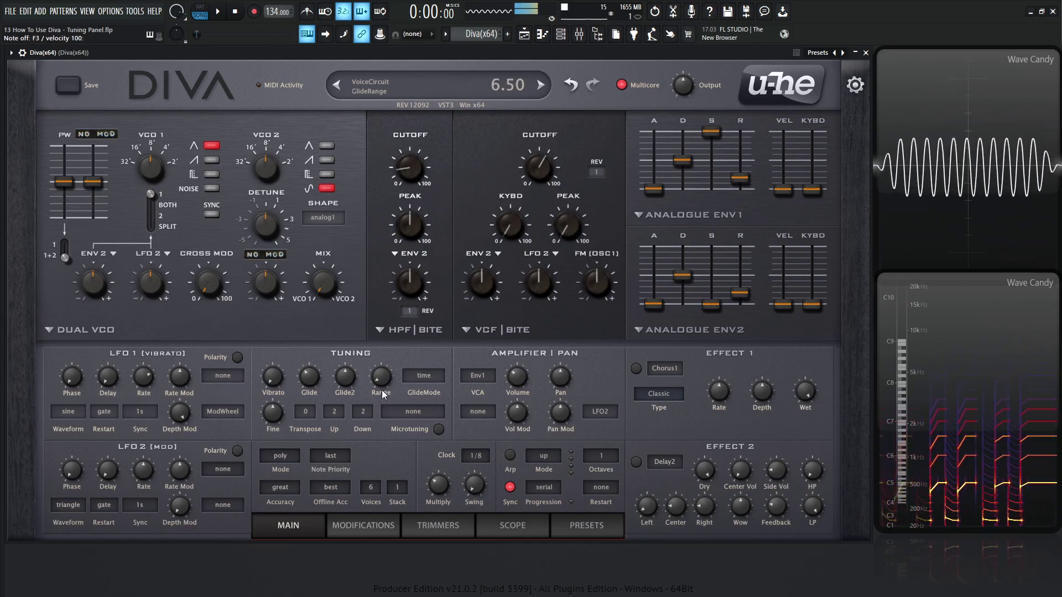
pyautogui.moveTo(383, 379); pyautogui.dragTo(382, 373)
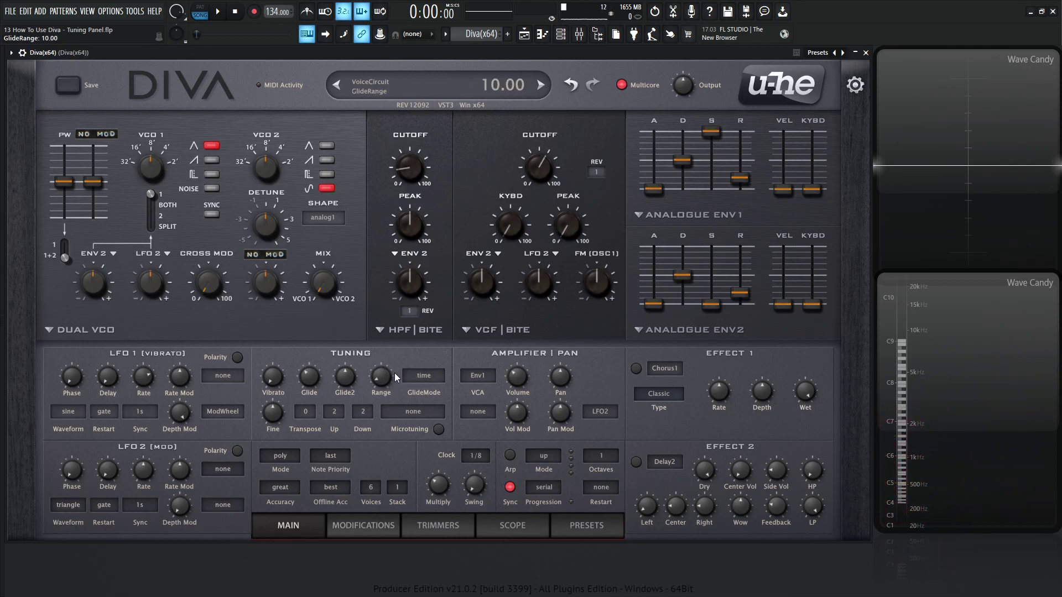
pyautogui.doubleClick(381, 376)
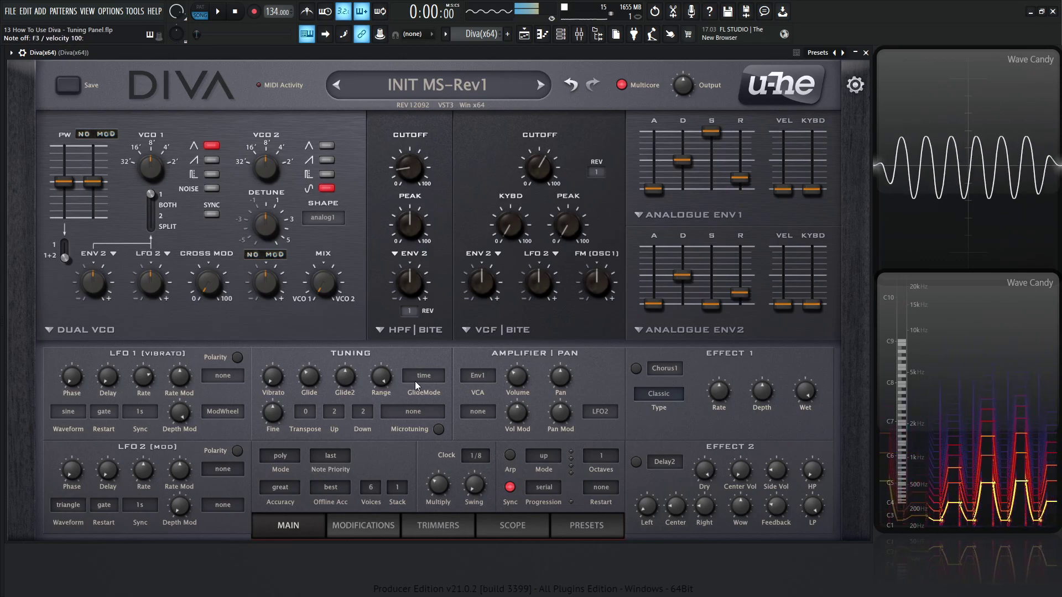
pyautogui.click(415, 380)
pyautogui.click(456, 396)
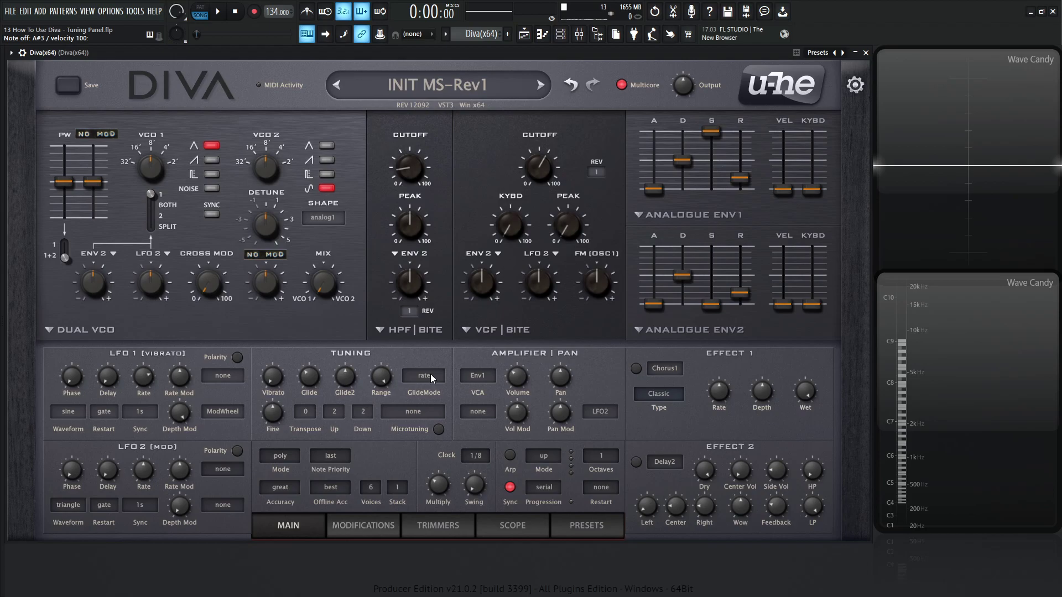
pyautogui.click(431, 374)
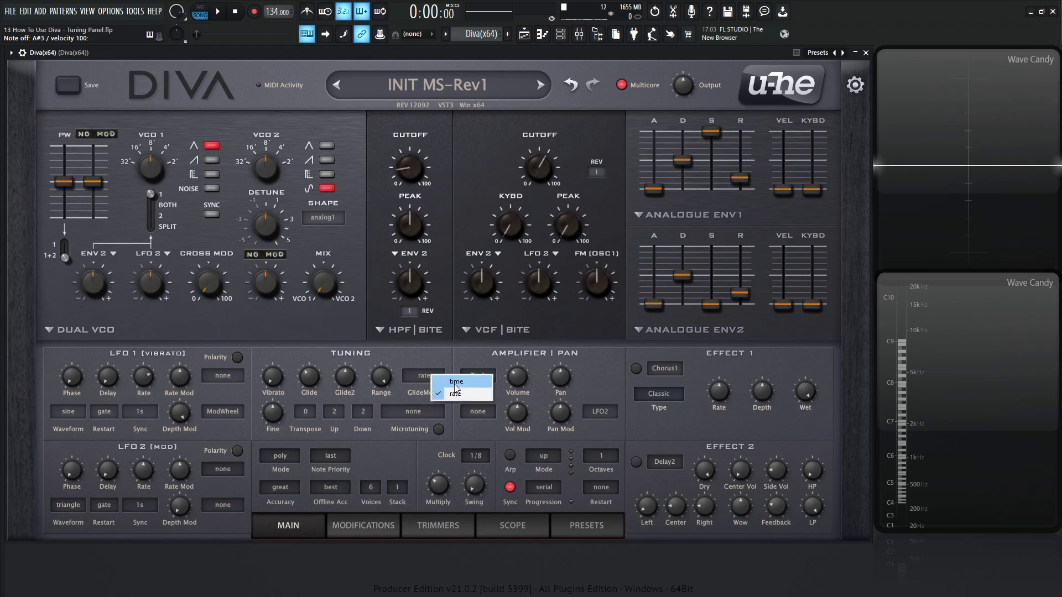
pyautogui.click(454, 384)
pyautogui.press('v')
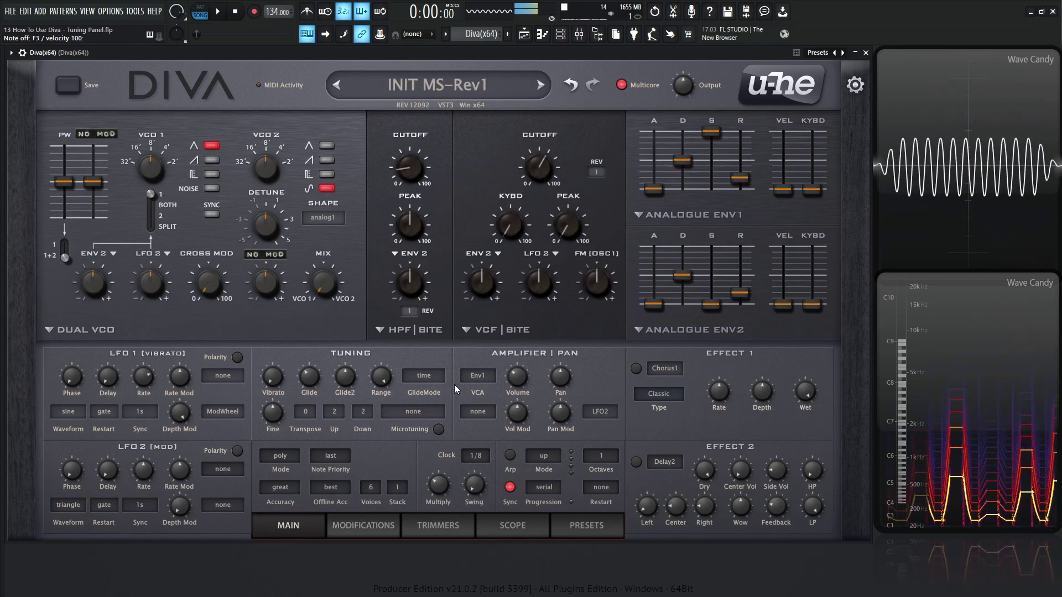
pyautogui.scroll(-1, 433, 373)
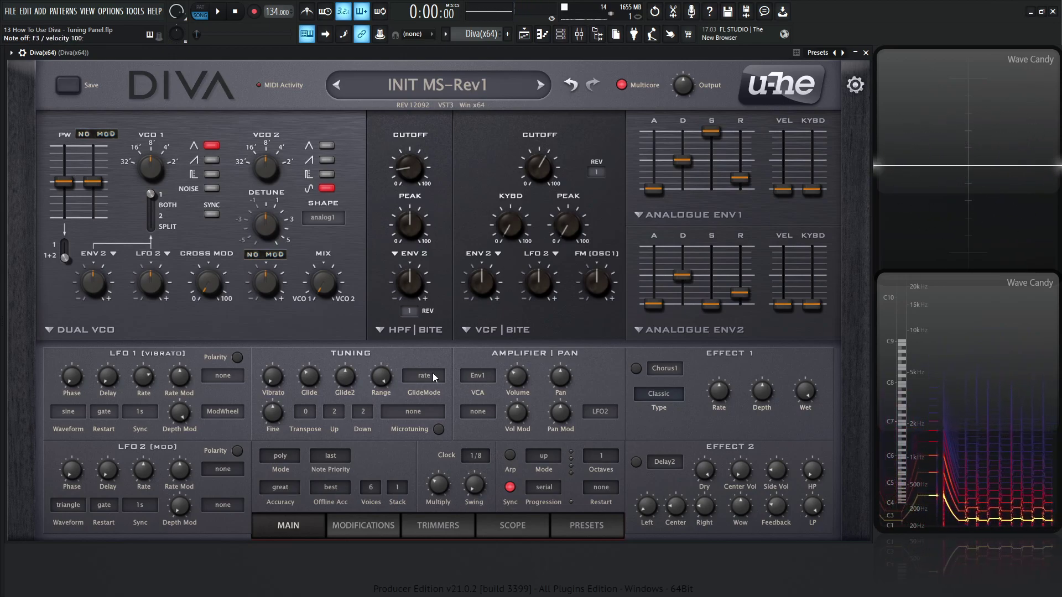
pyautogui.click(410, 378)
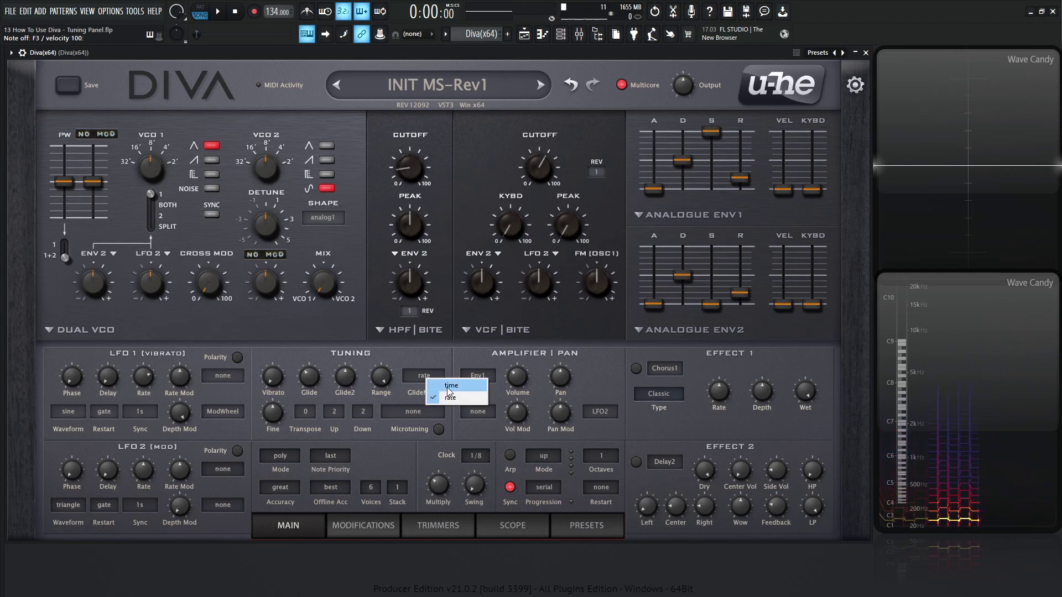
pyautogui.click(450, 386)
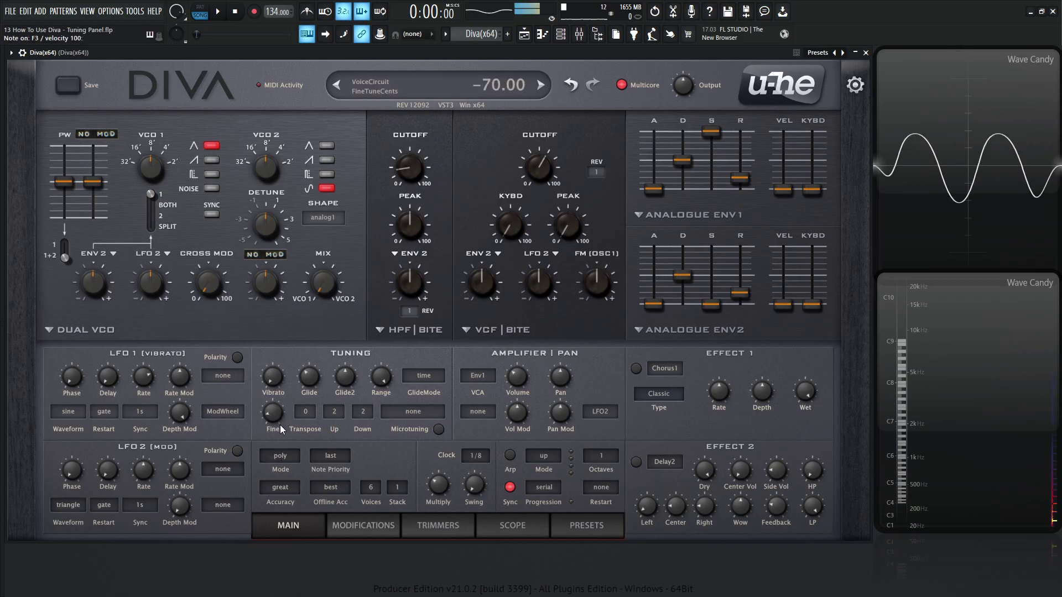
# Step: Sweep Fine tuning between +100 and -100 cents, then reset it to 0 cents
pyautogui.moveTo(276, 419); pyautogui.dragTo(265, 516)
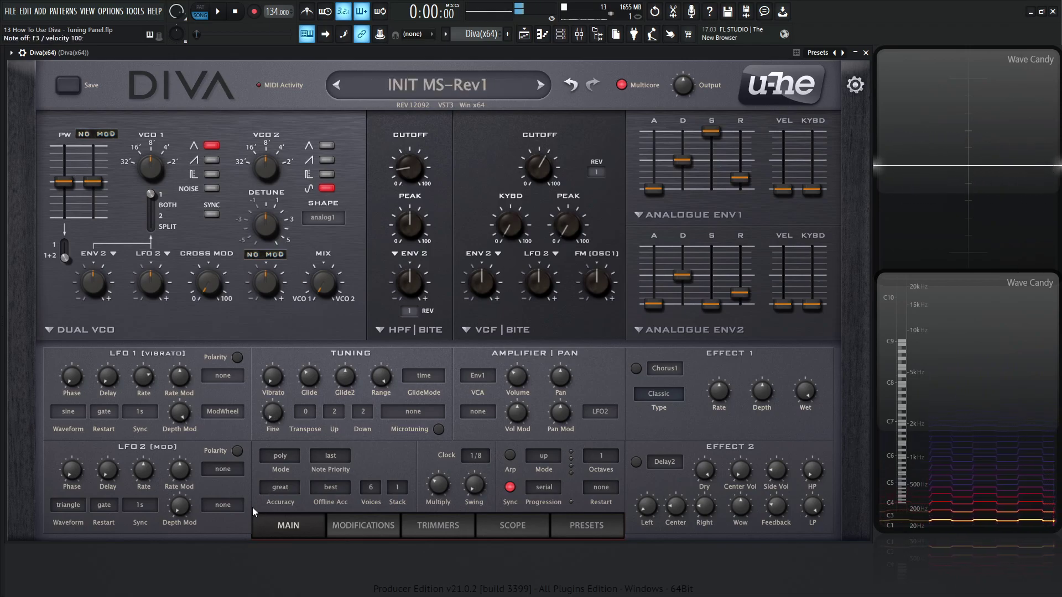
pyautogui.moveTo(265, 426)
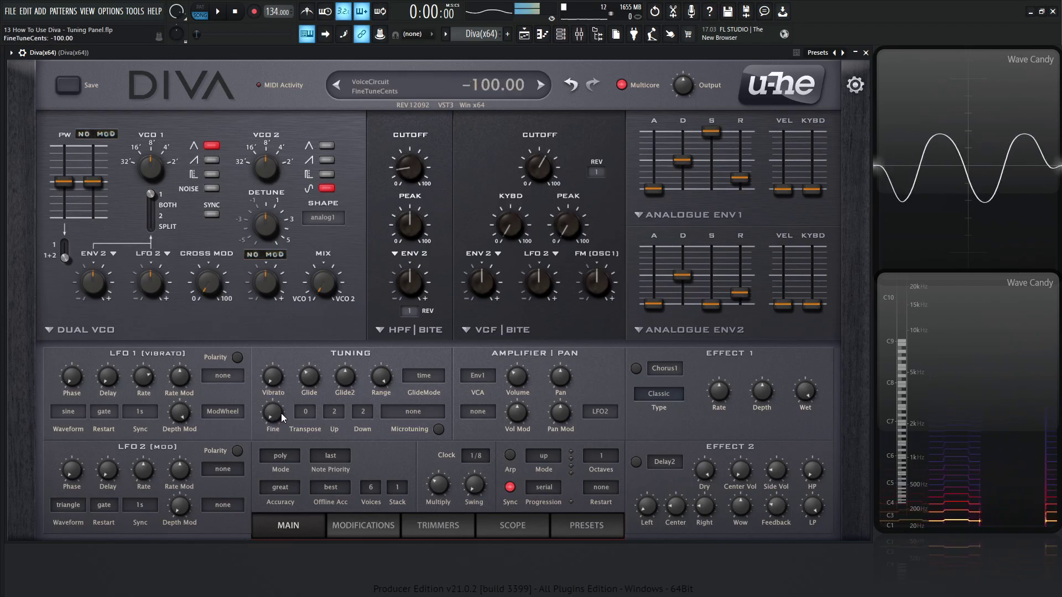
pyautogui.moveTo(272, 282); pyautogui.dragTo(268, 419)
pyautogui.doubleClick(267, 419)
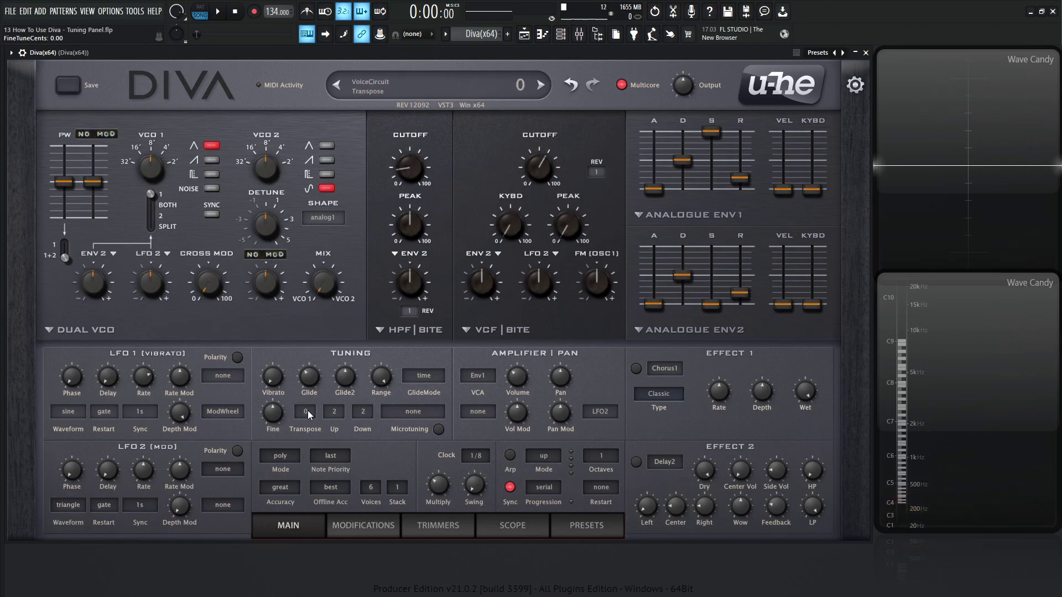
# Step: Set Transpose to -12 to drop the patch an octave
pyautogui.click(308, 410)
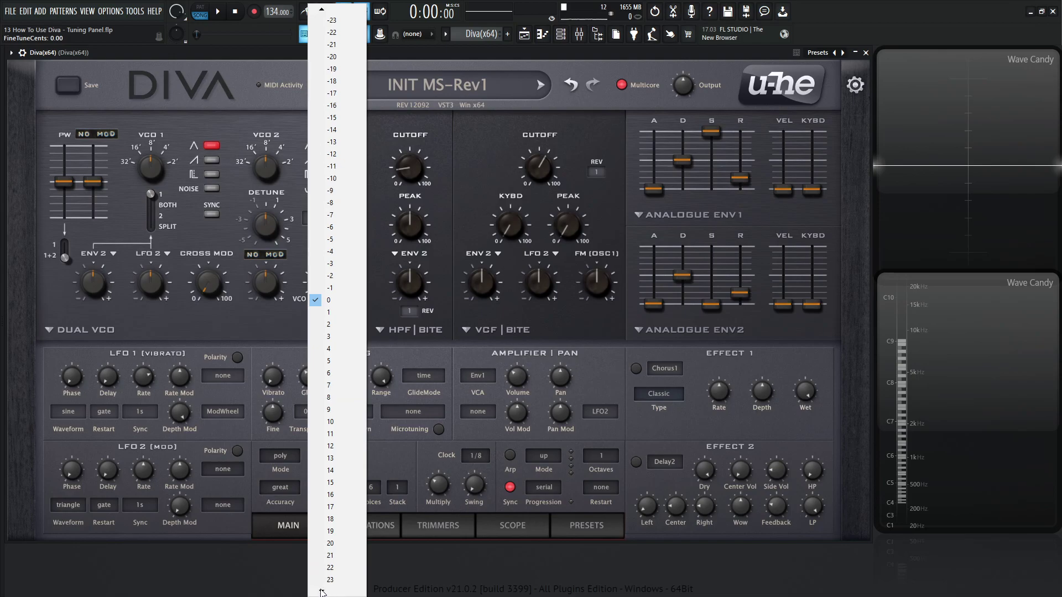
pyautogui.scroll(-1, 322, 592)
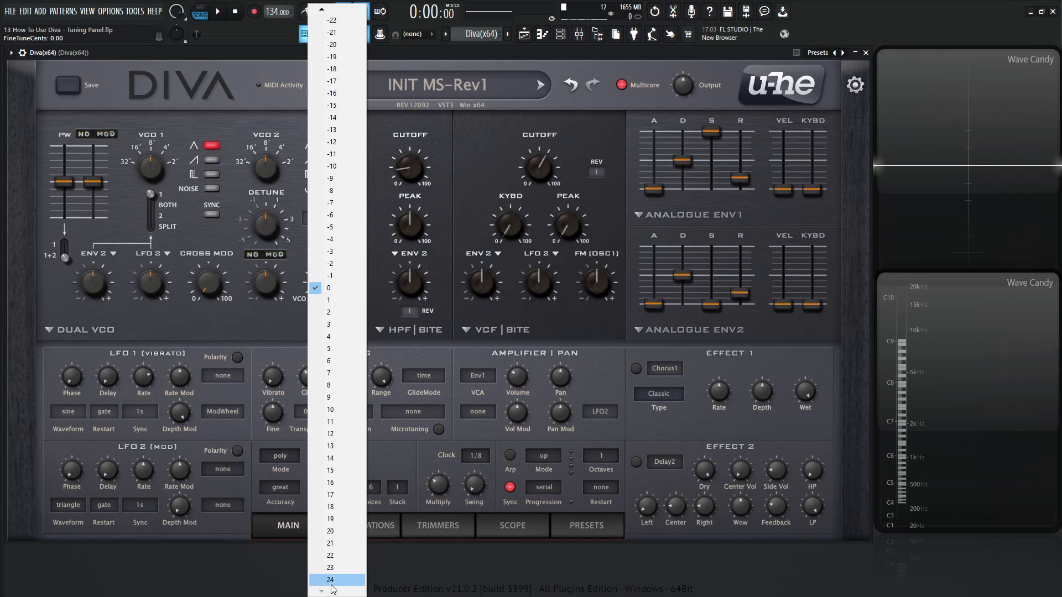
pyautogui.click(454, 333)
pyautogui.click(307, 409)
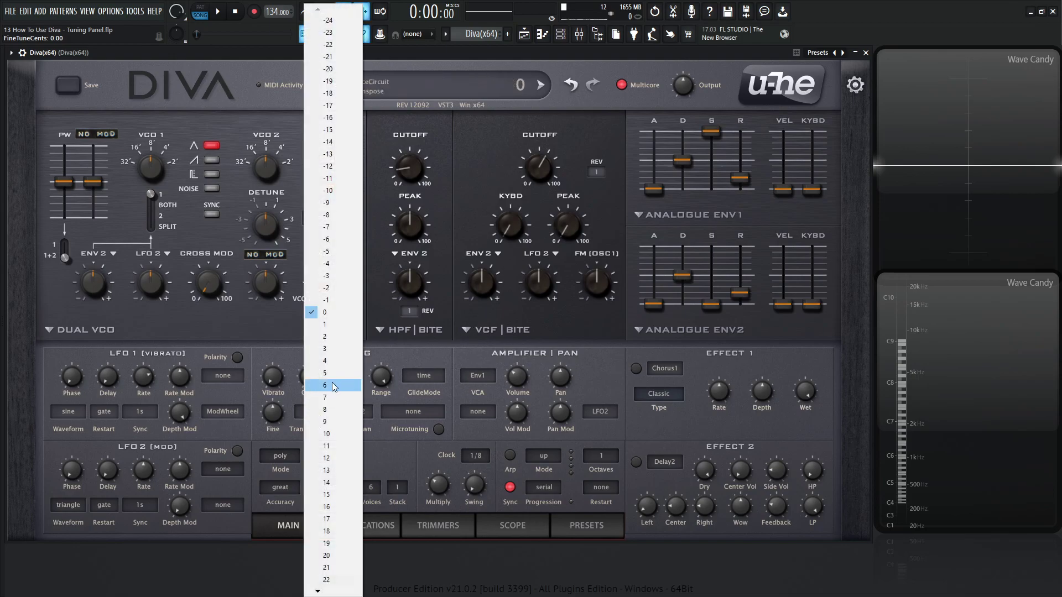
pyautogui.click(334, 171)
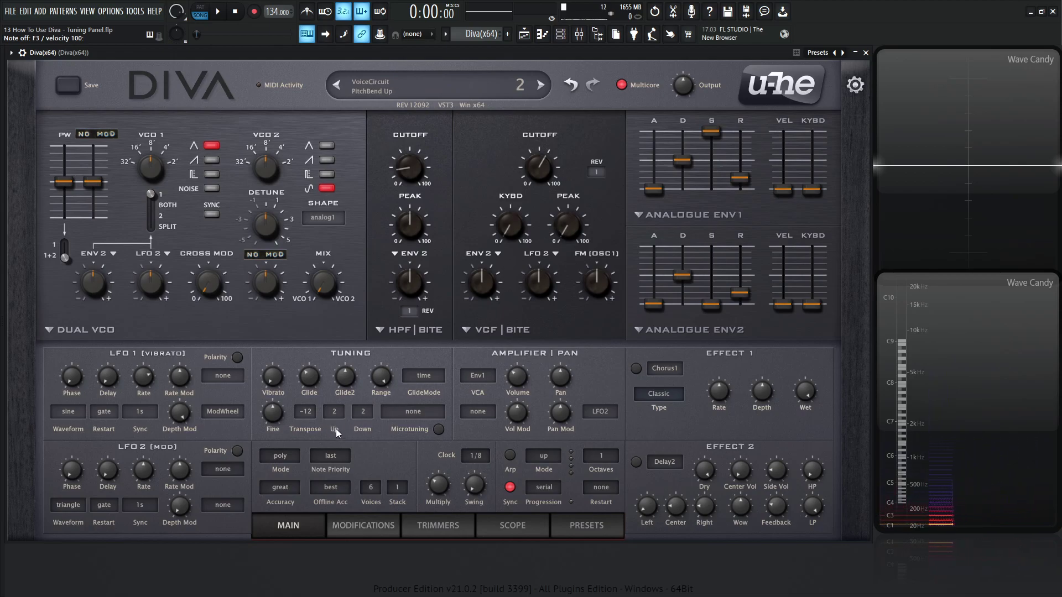
pyautogui.click(364, 412)
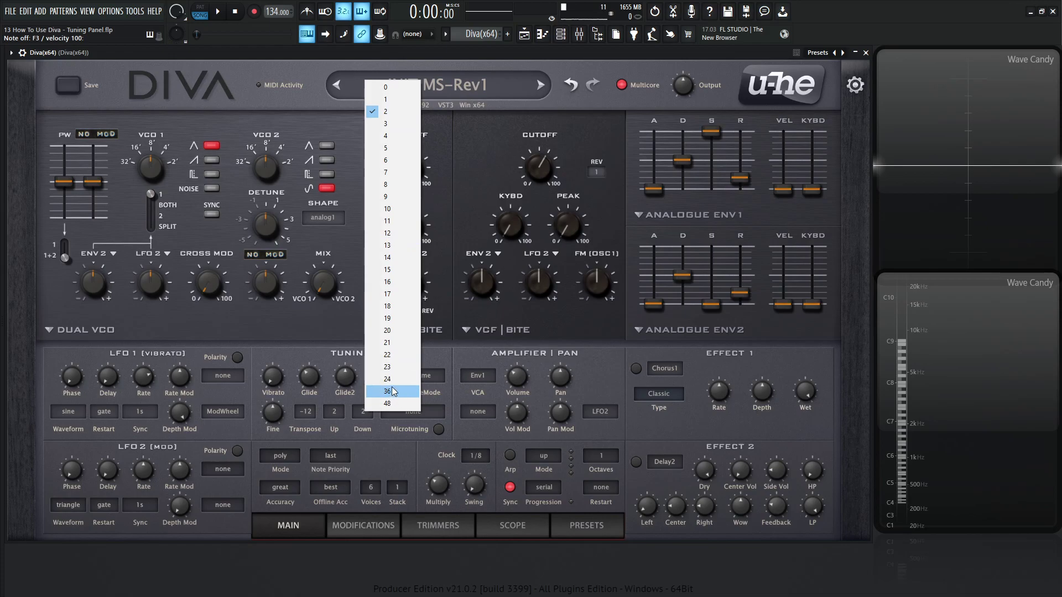
pyautogui.click(387, 408)
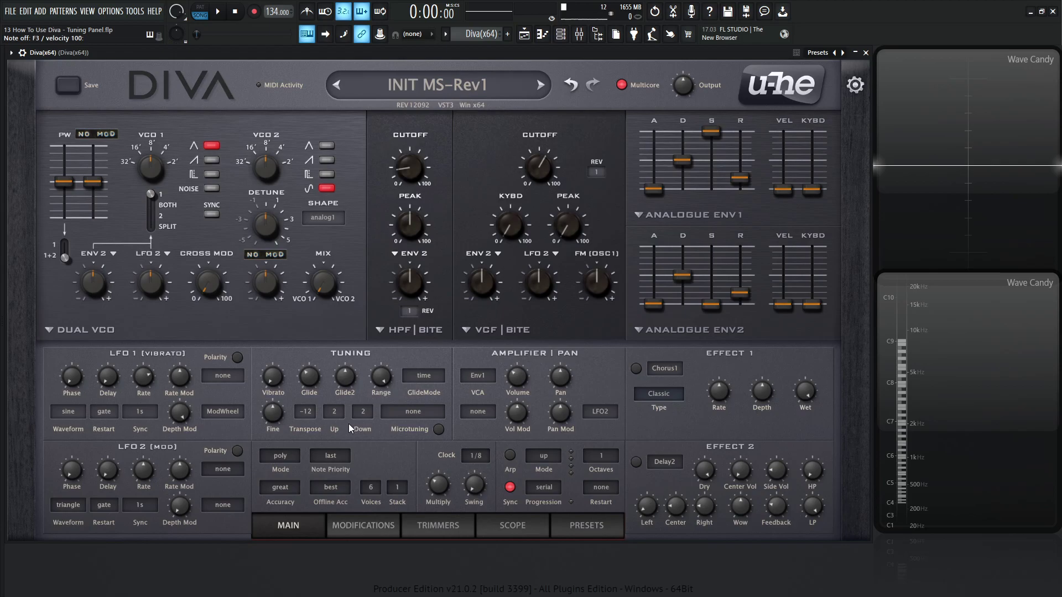
pyautogui.click(337, 413)
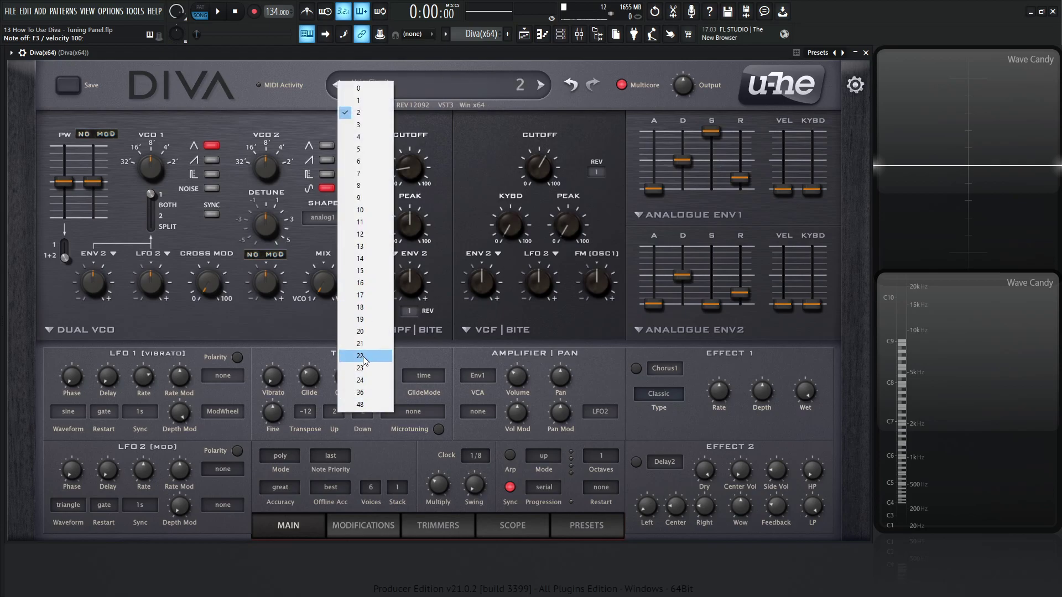
pyautogui.click(386, 435)
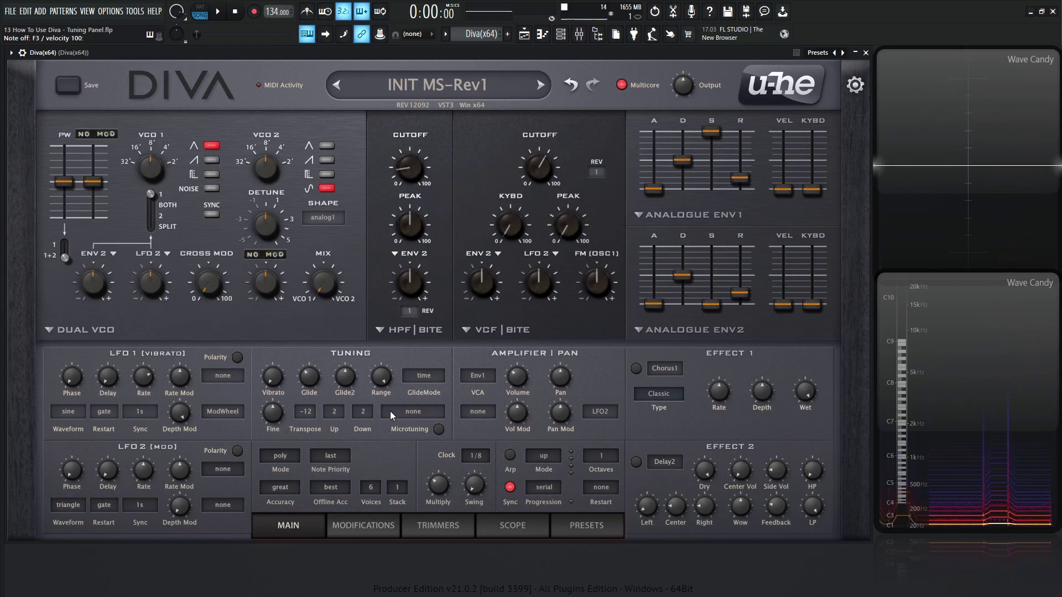
pyautogui.click(439, 430)
pyautogui.click(425, 416)
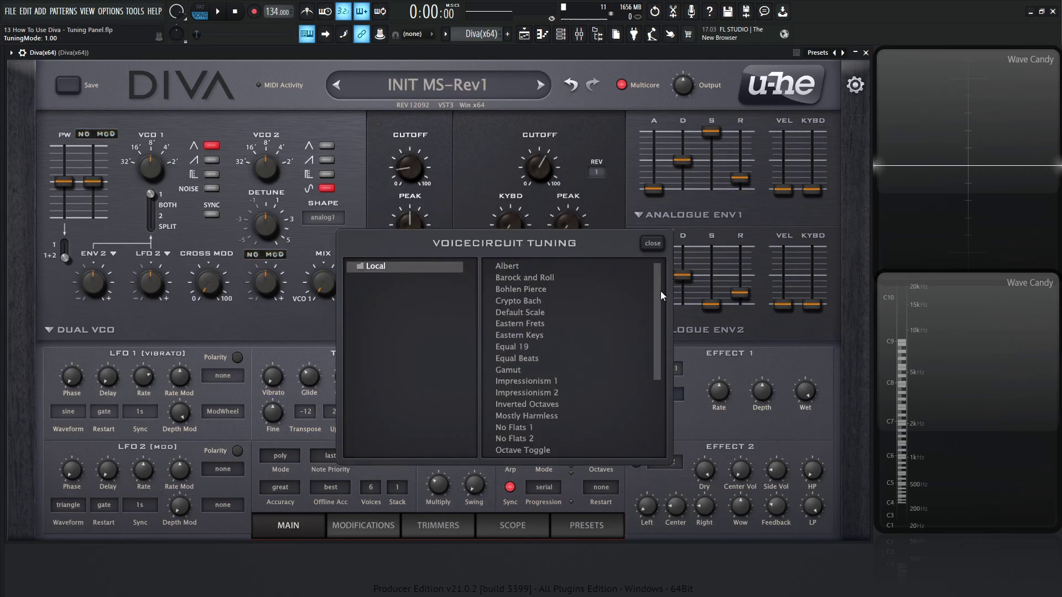
pyautogui.moveTo(660, 291)
pyautogui.mouseDown()
pyautogui.moveTo(662, 380)
pyautogui.moveTo(650, 284)
pyautogui.mouseUp()
pyautogui.scroll(-3, 542, 358)
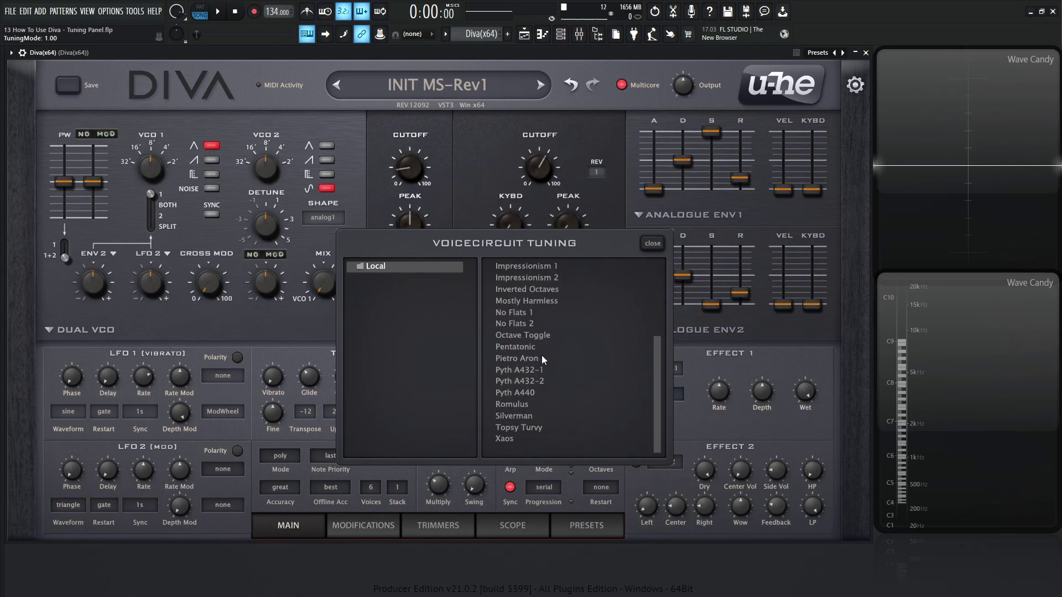
pyautogui.click(651, 245)
pyautogui.click(439, 430)
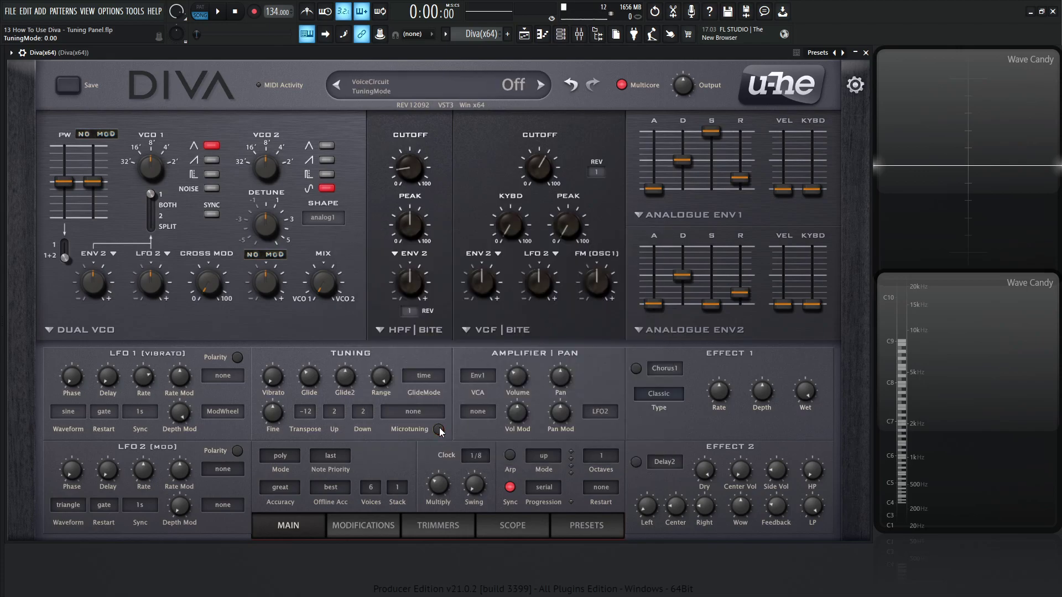